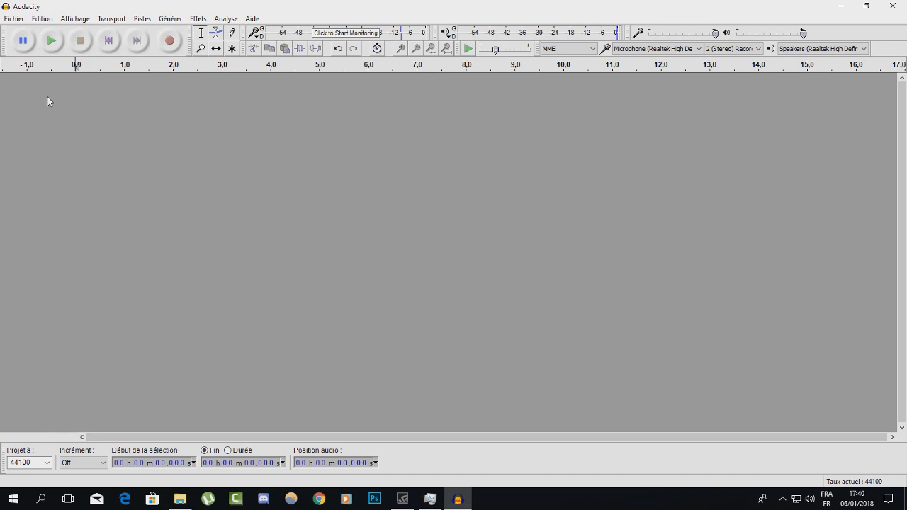
Step: Record a voice clip about 4.2 seconds long on a new stereo track
left_click(169, 41)
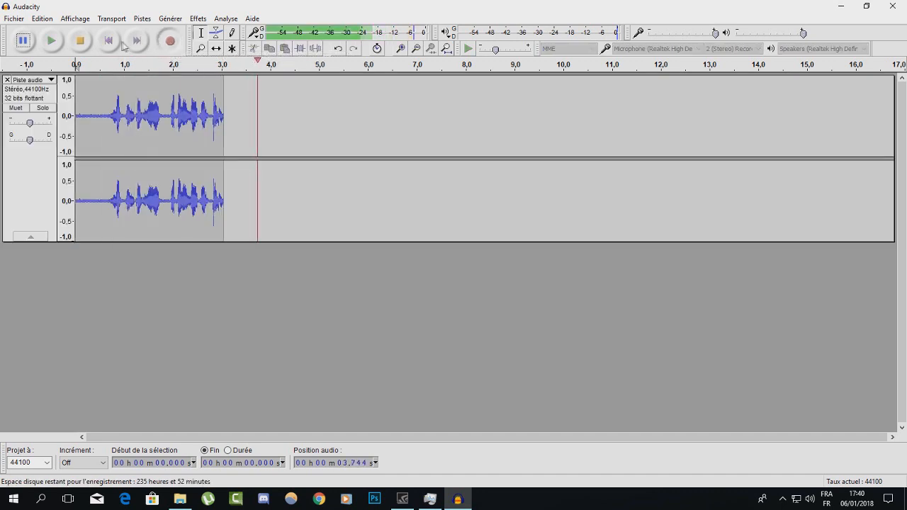
left_click(80, 43)
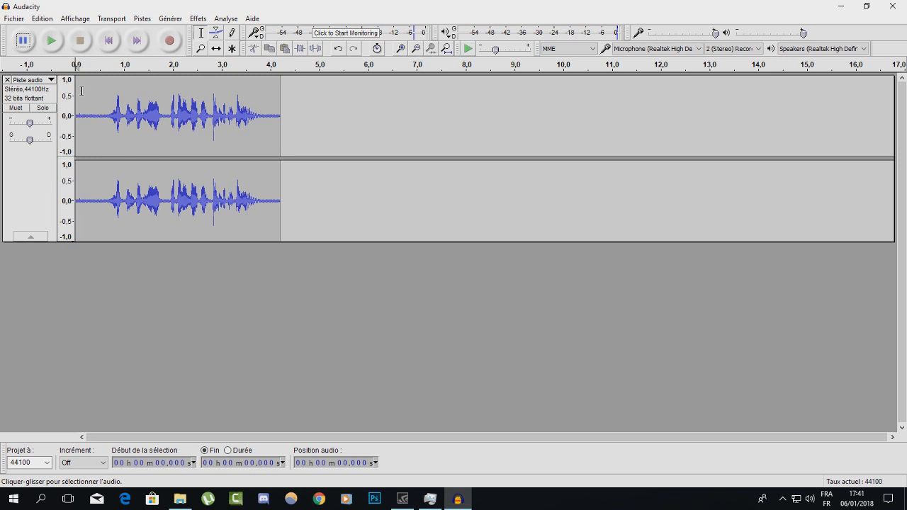
Step: Mark the quiet stretches at the start and end of the recording, and play the clip from its beginning
left_click_drag(81, 96, 110, 96)
left_click_drag(265, 111, 282, 112)
left_click(186, 115)
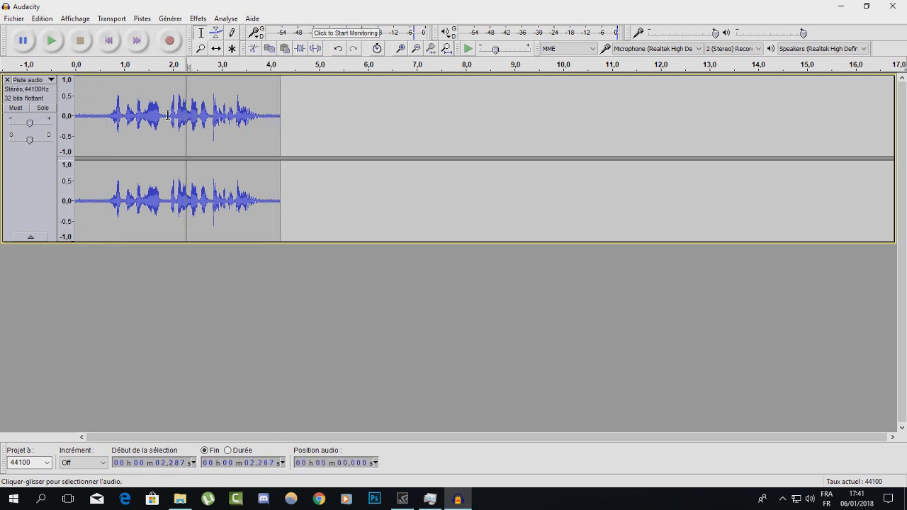
left_click(78, 65)
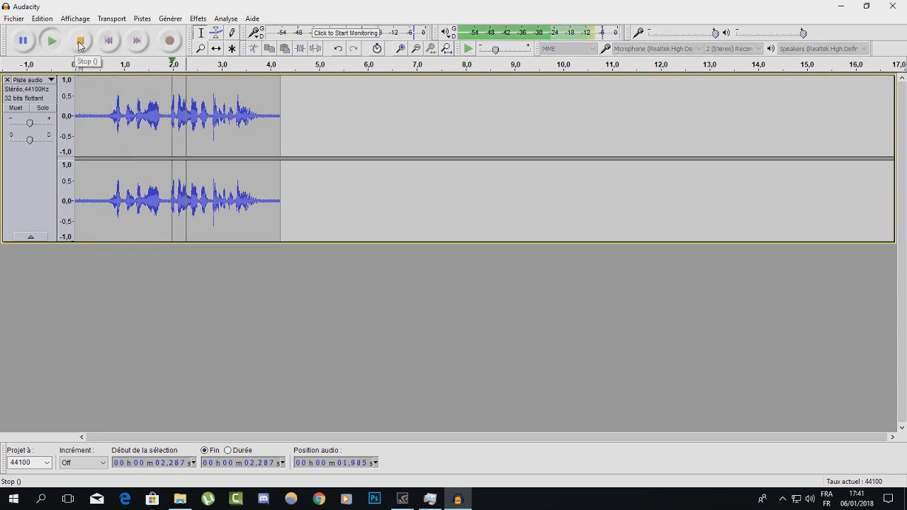
left_click(79, 41)
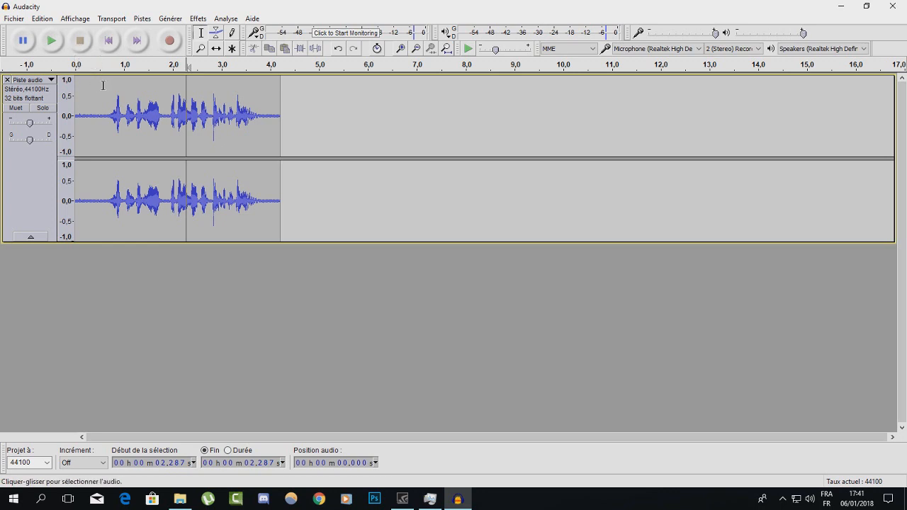
Step: Capture a noise profile from the quiet stretch between about 0.15 and 0.51 seconds using Noise Reduction
left_click_drag(82, 97, 99, 103)
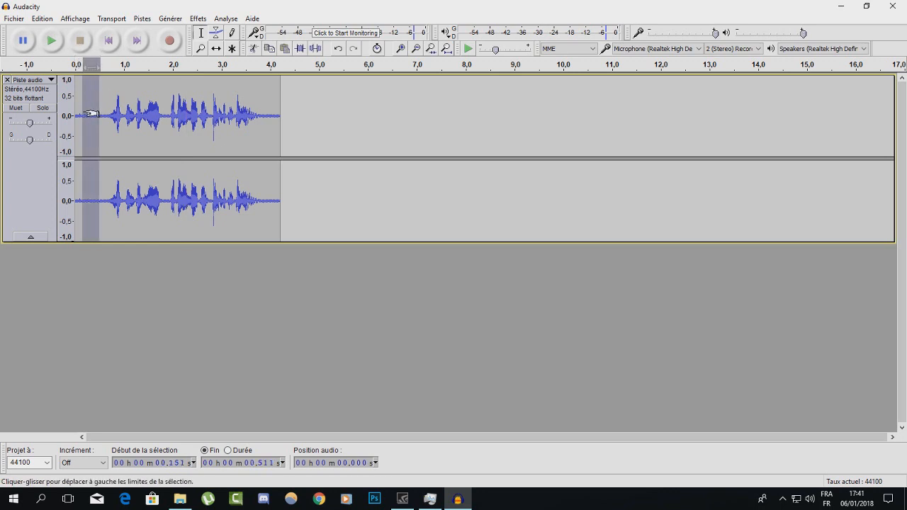
left_click(198, 18)
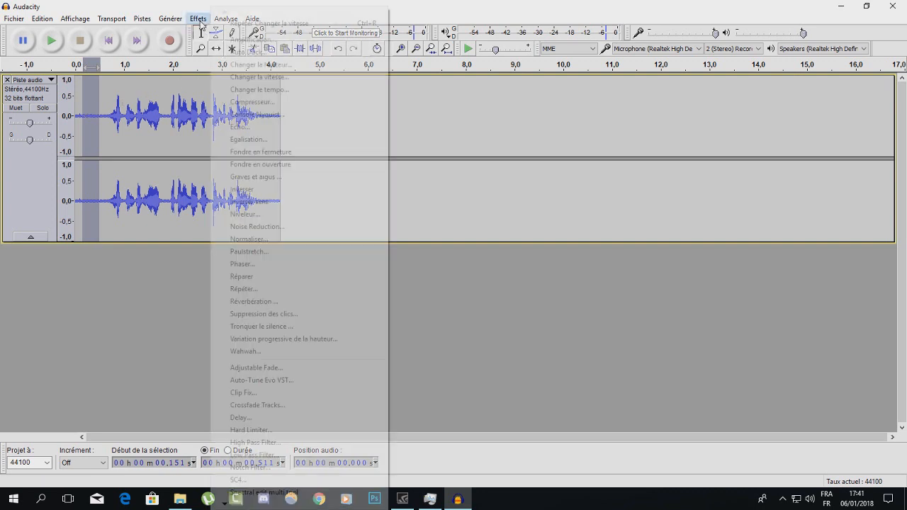
left_click(252, 227)
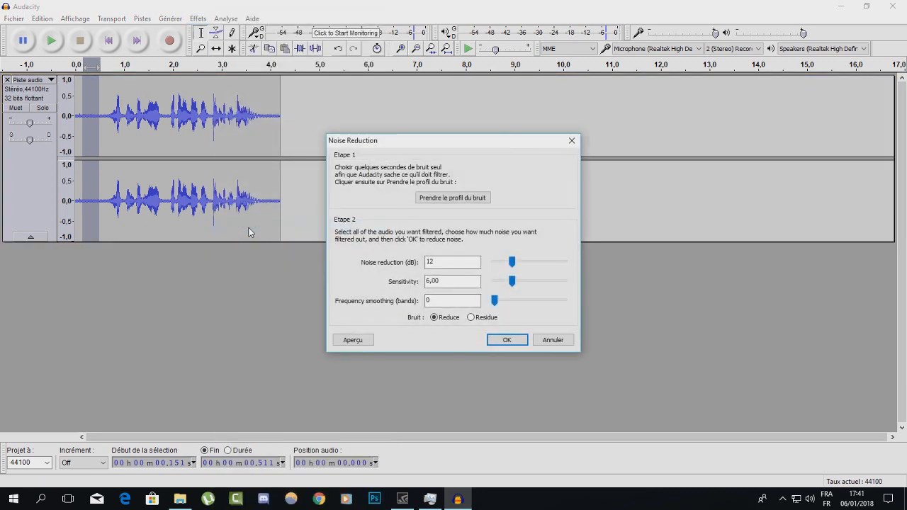
left_click(450, 197)
Step: Apply Noise Reduction to the whole clip with 12 dB reduction, sensitivity 6.00 and 0 frequency smoothing bands
double_click(146, 99)
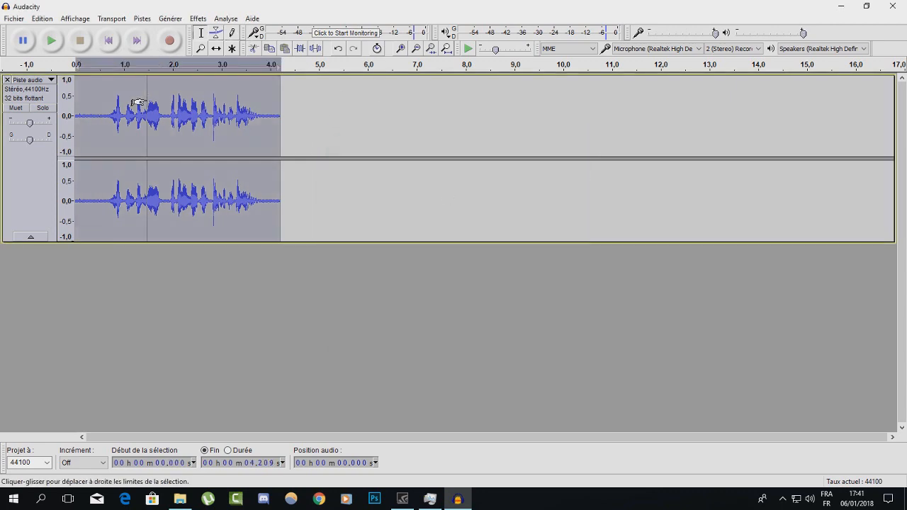
left_click(198, 19)
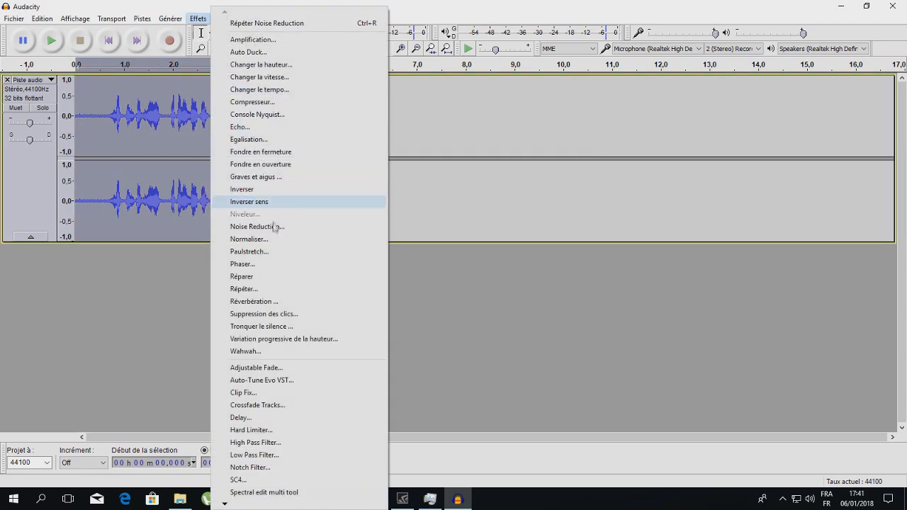
left_click(273, 228)
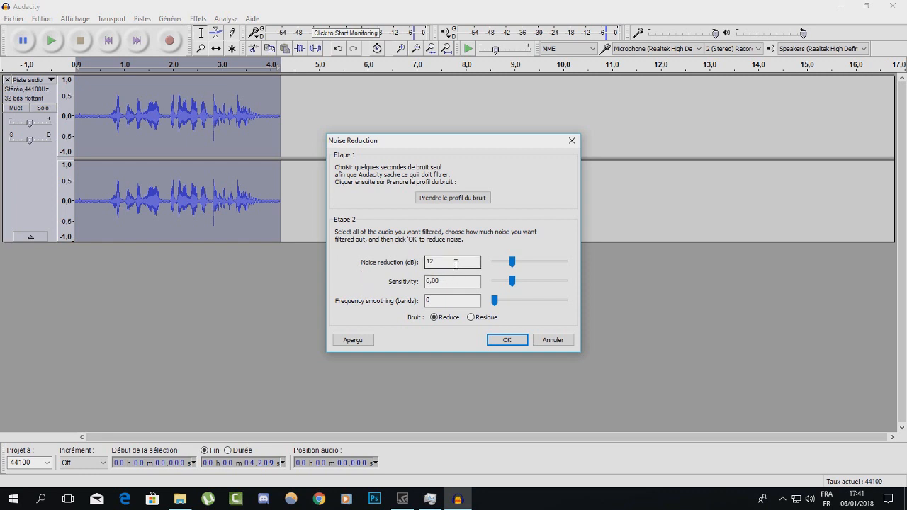
left_click(504, 339)
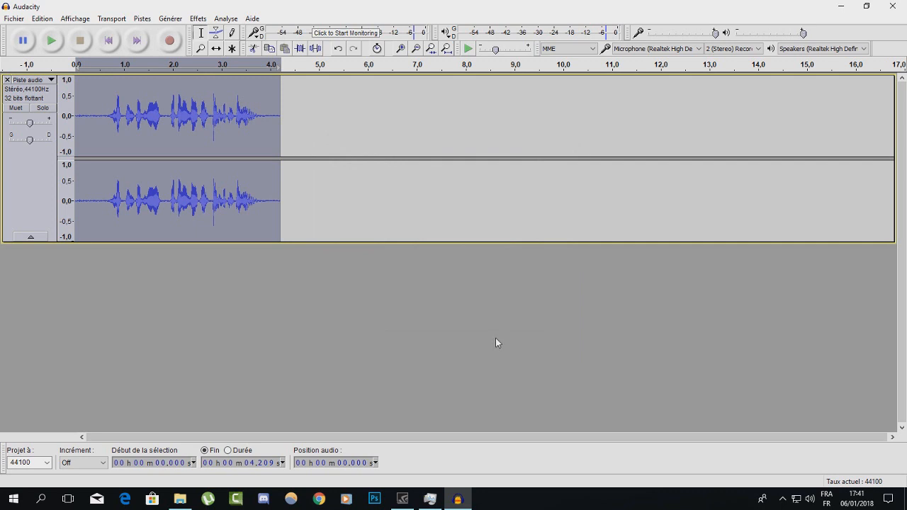
Step: Play the noise-reduced clip from its beginning to check the background noise
left_click(352, 141)
left_click_drag(80, 112, 262, 98)
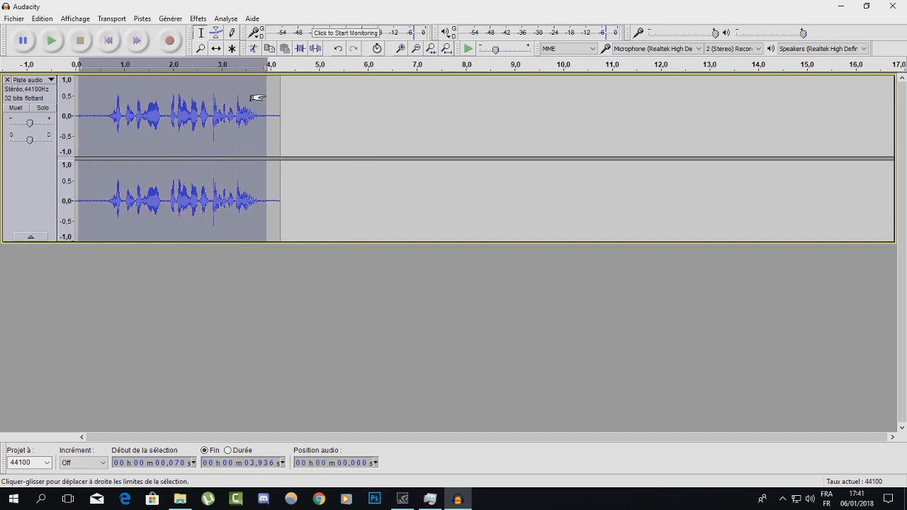
left_click(297, 104)
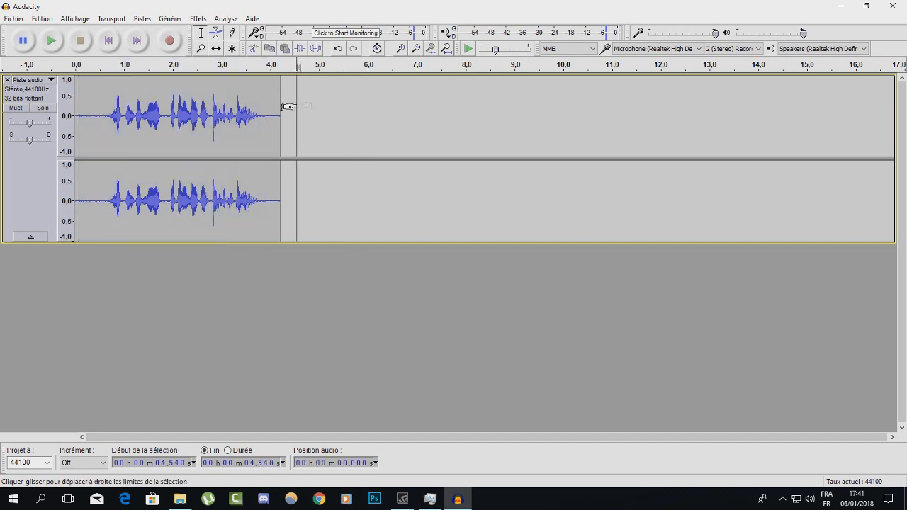
left_click(86, 64)
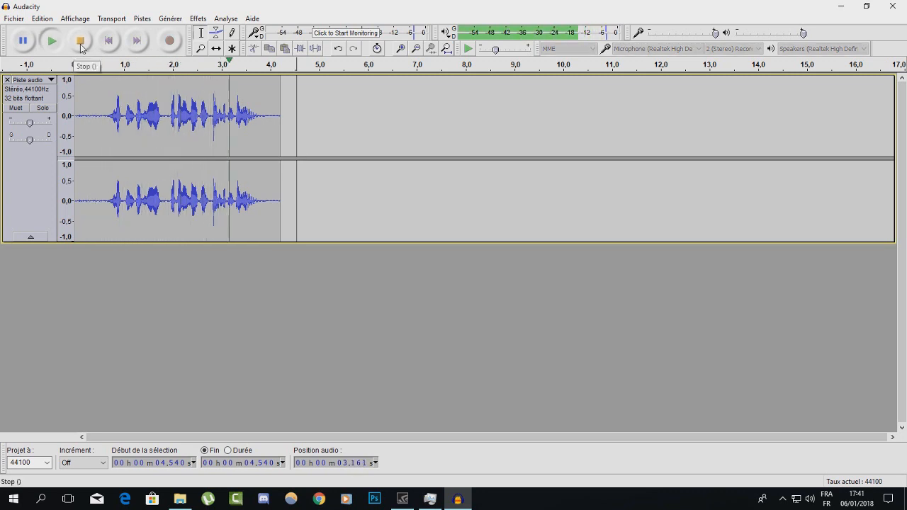
left_click(80, 41)
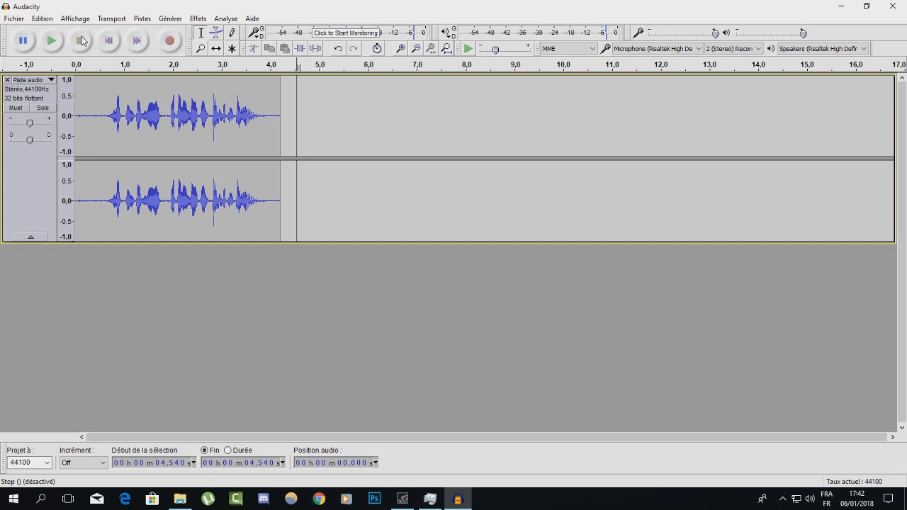
Step: Amplify the whole clip by 5.0 dB with clipping allowed, and play it back
double_click(88, 89)
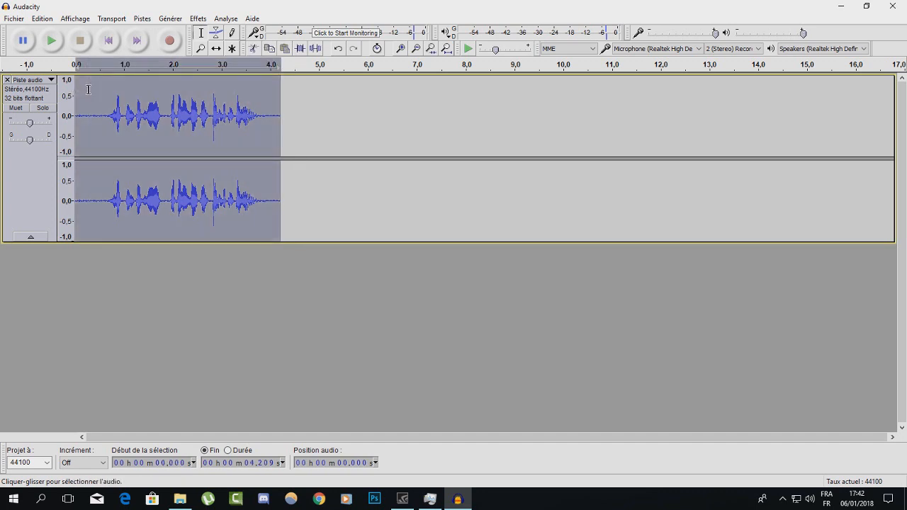
left_click(197, 19)
left_click(222, 41)
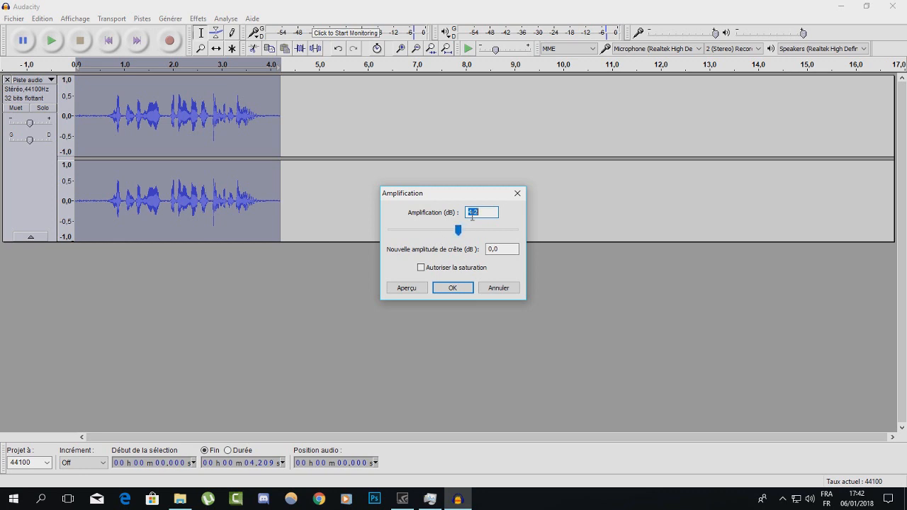
mouse_move(459, 229)
left_mouse_down()
mouse_move(473, 231)
mouse_move(457, 238)
left_mouse_up()
left_click_drag(457, 237, 459, 233)
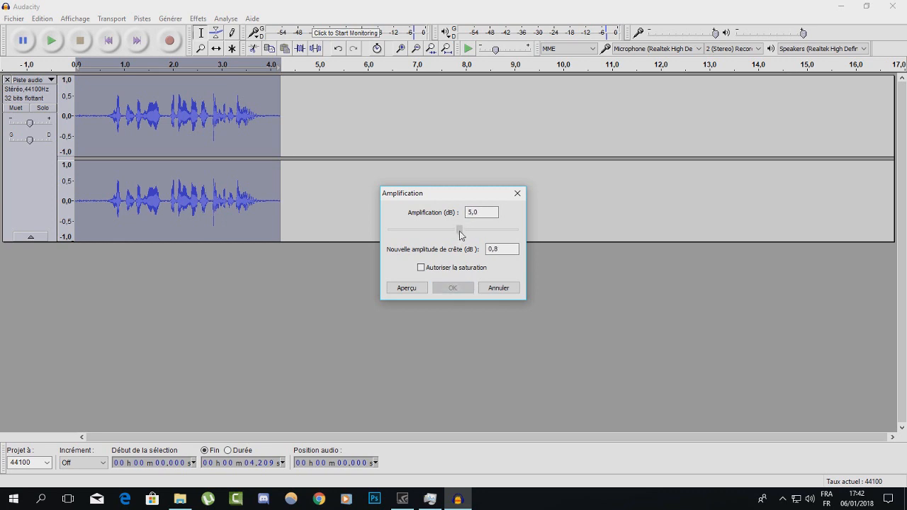
left_click(445, 270)
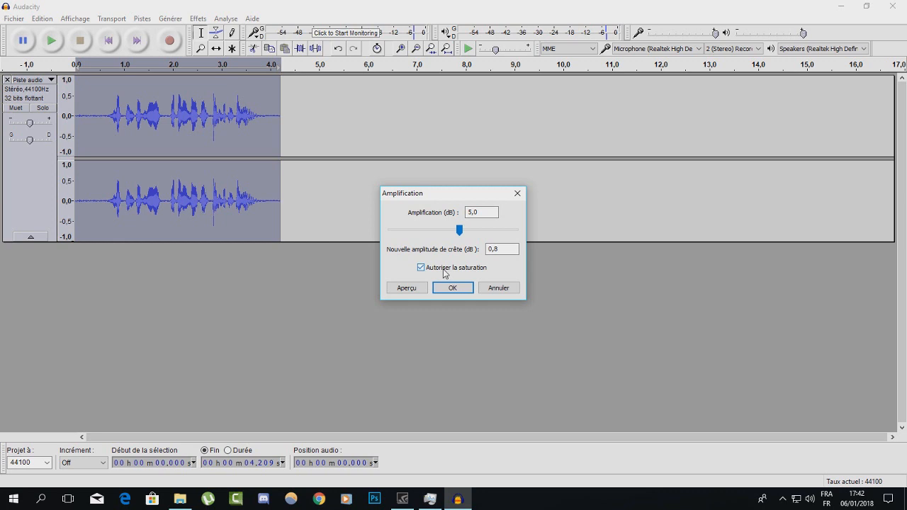
left_click(447, 286)
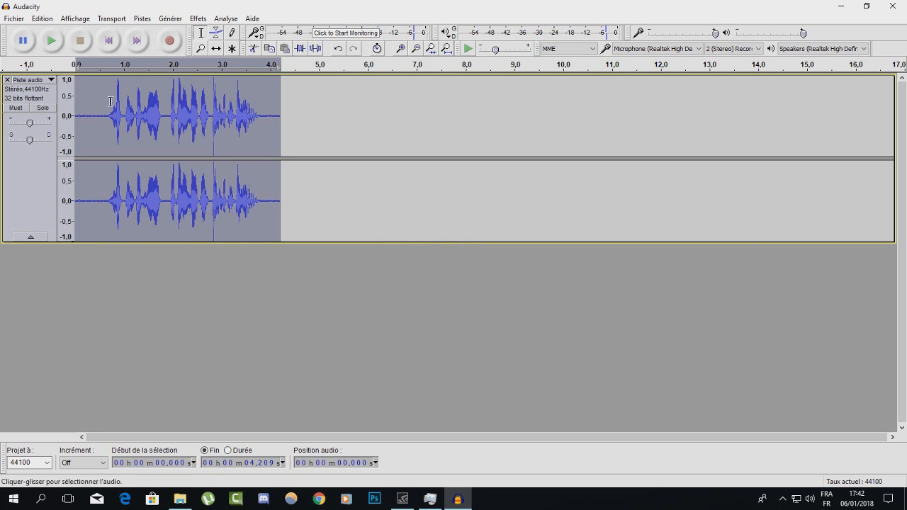
key("space")
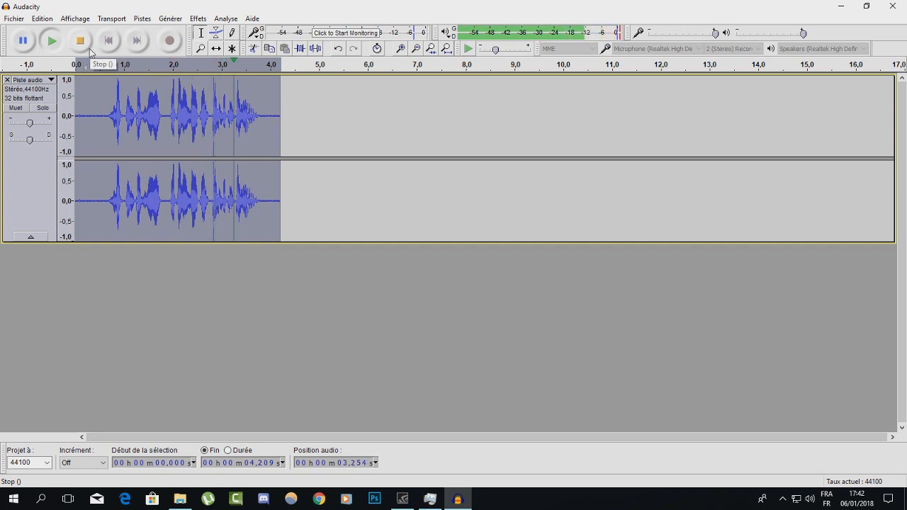
left_click(89, 48)
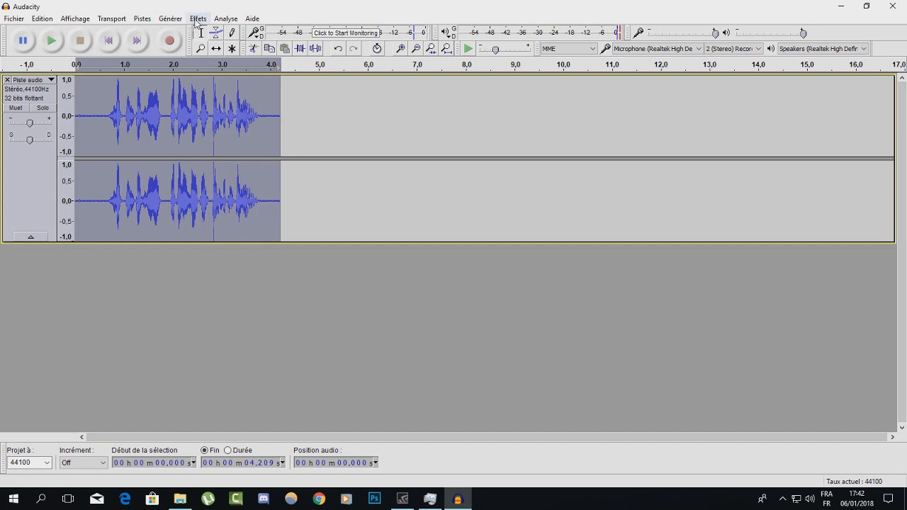
Step: Apply Equalization to the clip with the graphic equalizer's existing "sans nom" curve, and play it back
left_click(196, 19)
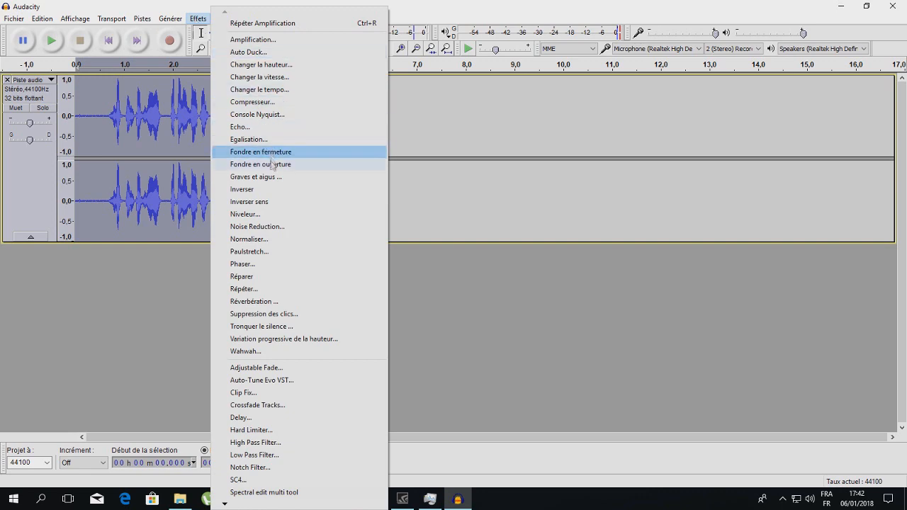
left_click(259, 140)
left_click_drag(328, 106, 389, 116)
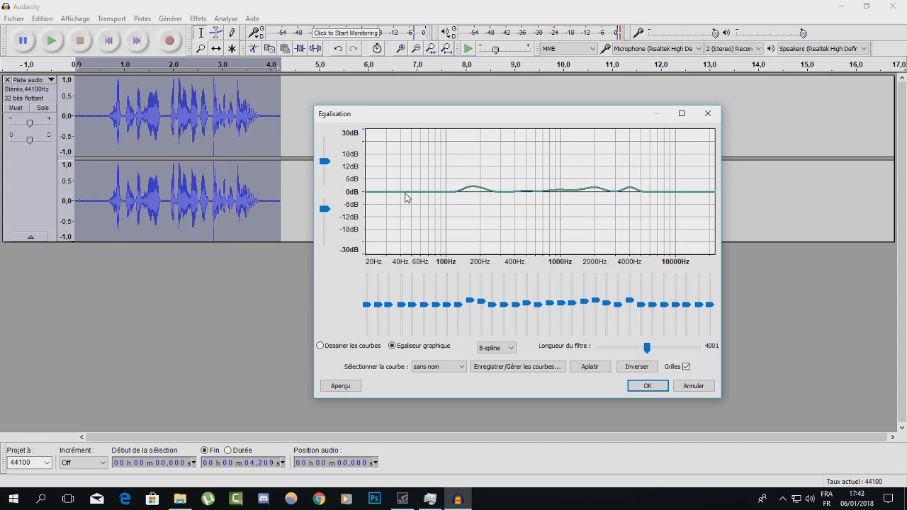
left_click(646, 387)
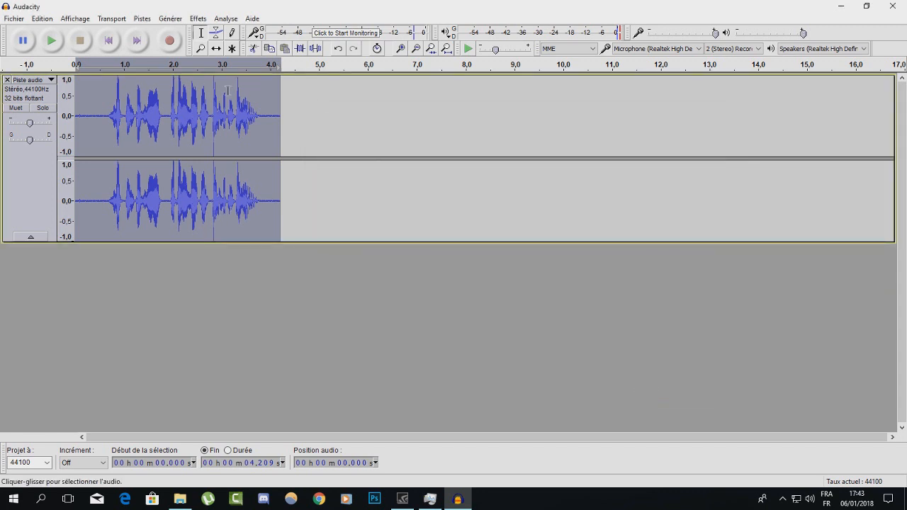
left_click(104, 62)
left_click(81, 41)
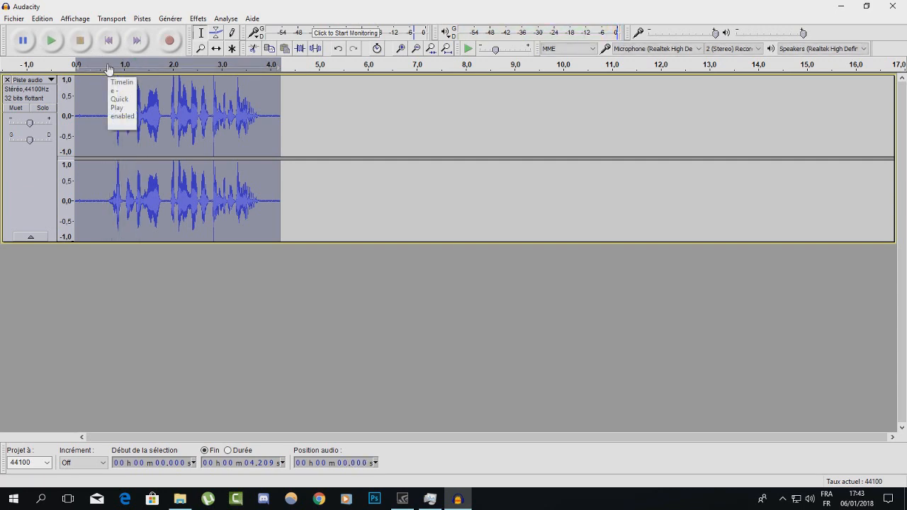
Step: Compress the clip with threshold -20 dB, noise floor -40 dB, ratio 3:1, attack 0.10 s and release 1.0 s, and play it back
left_click(197, 18)
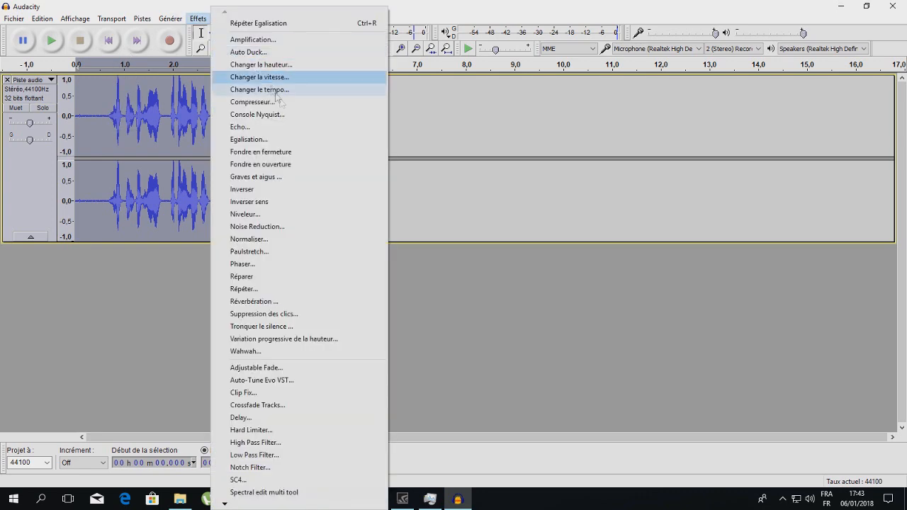
left_click(280, 104)
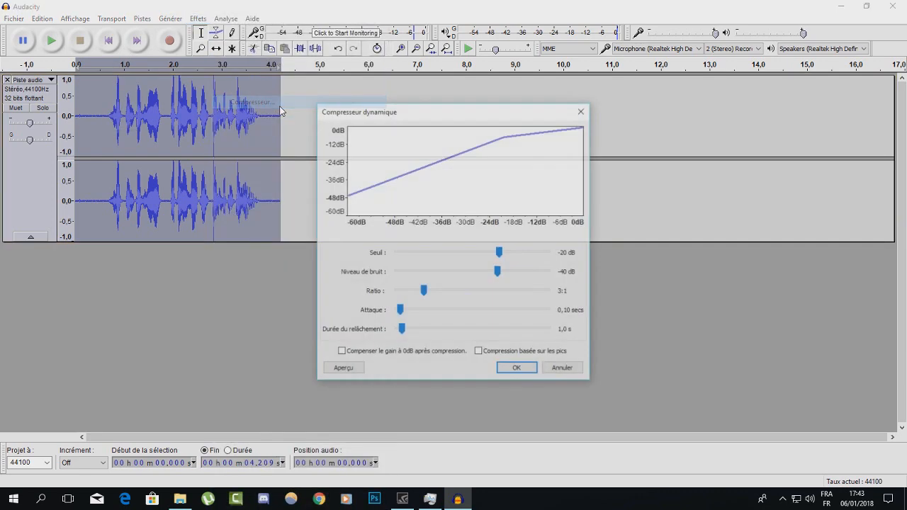
left_click(518, 369)
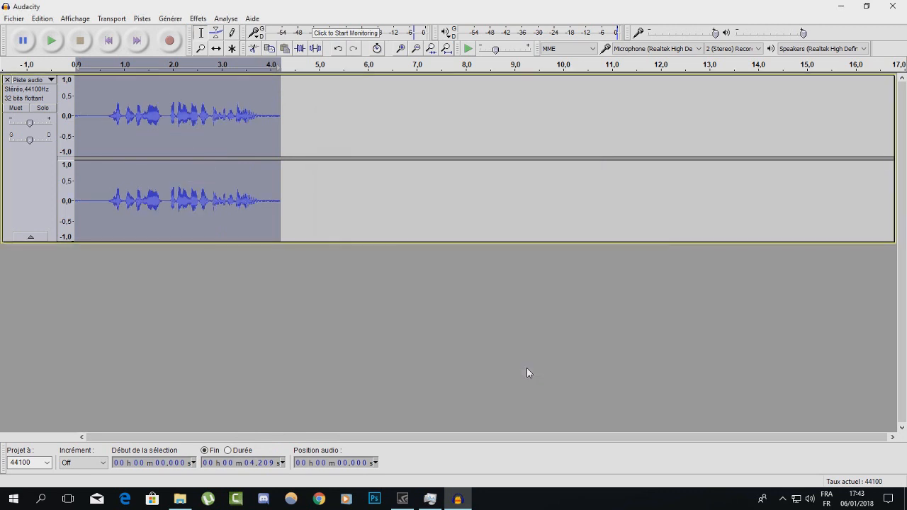
left_click(99, 67)
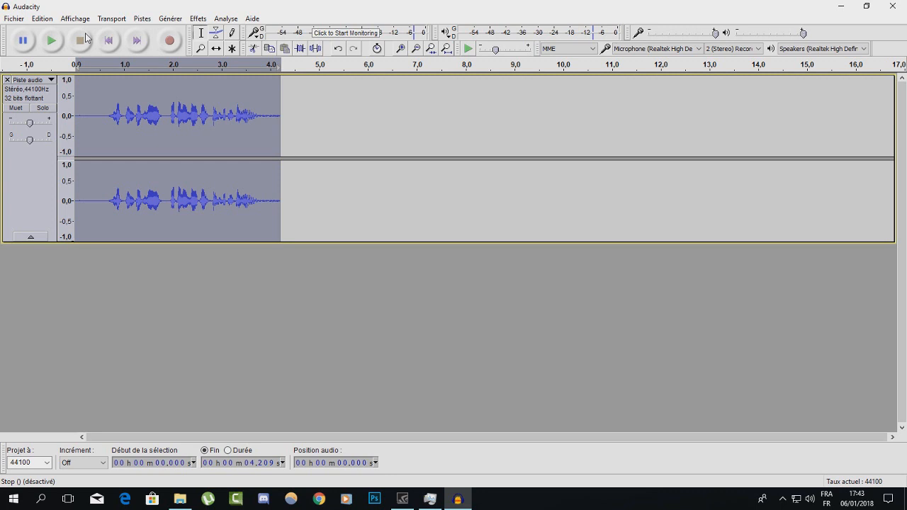
left_click(196, 20)
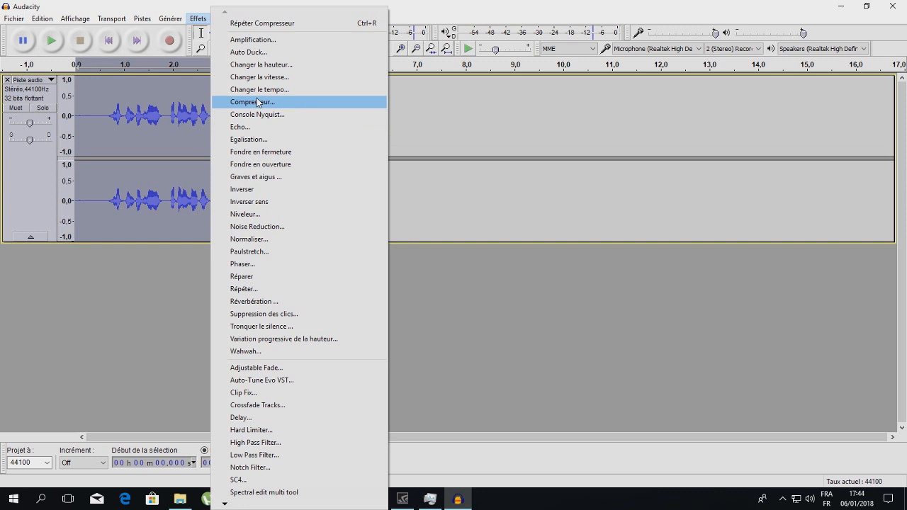
left_click(170, 283)
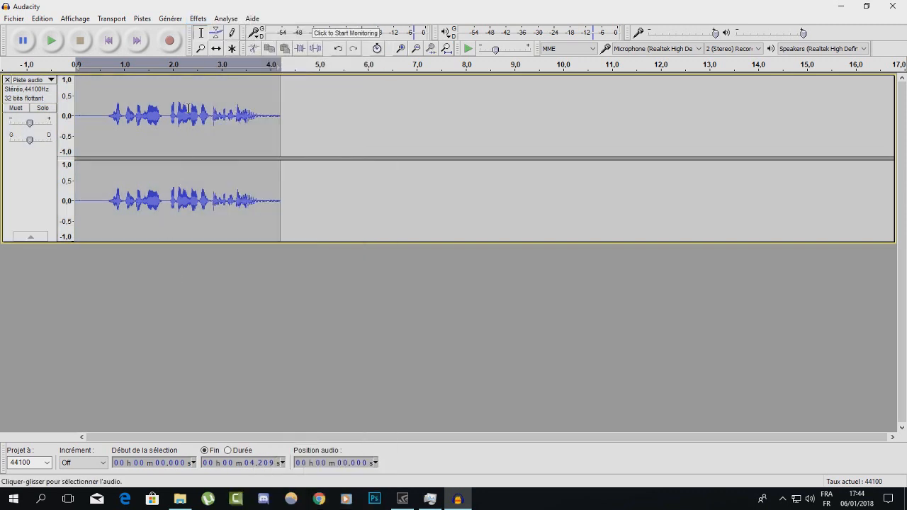